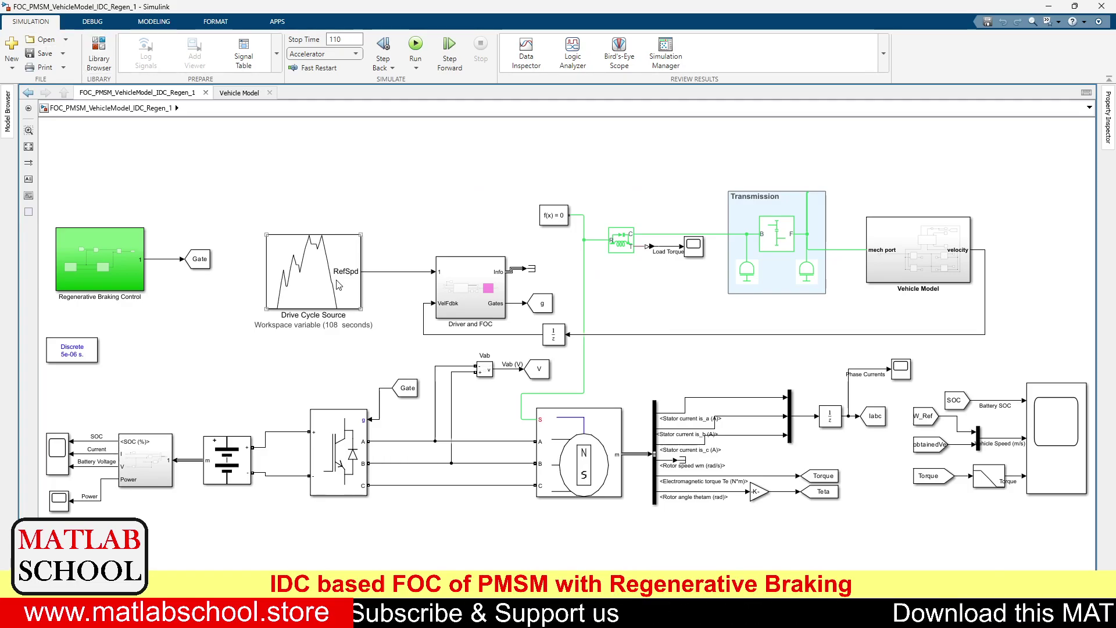
Review the Drive Cycle Source block's parameters, including its workspace variable, velocity units and sample period
{"action": "left_click", "coordinate": [314, 276]}
{"action": "left_click", "coordinate": [347, 189]}
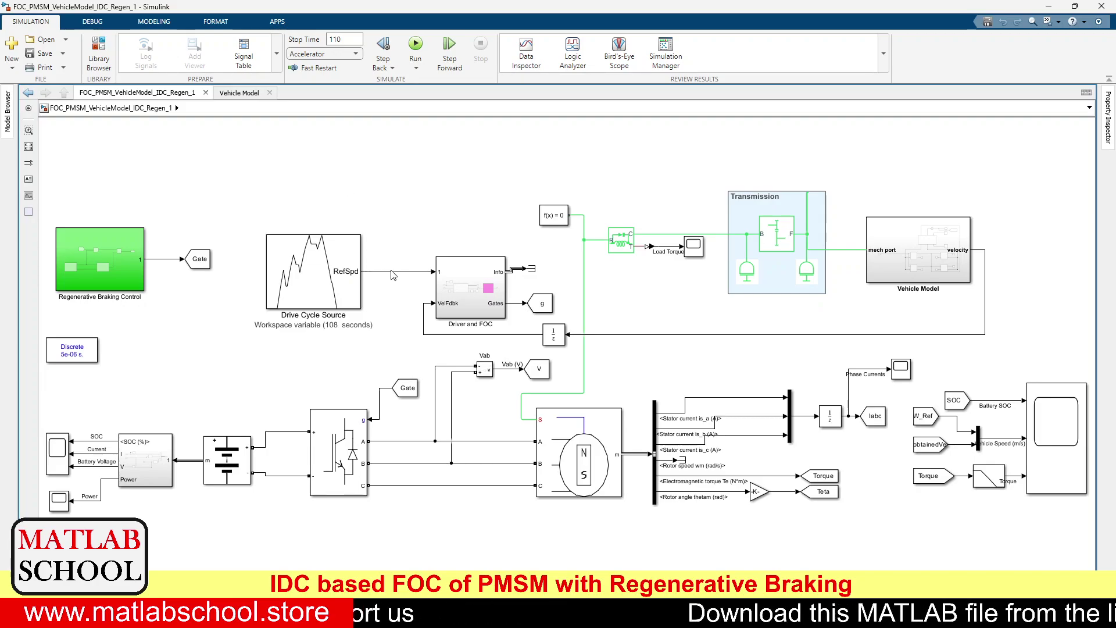
{"action": "double_click", "coordinate": [349, 278]}
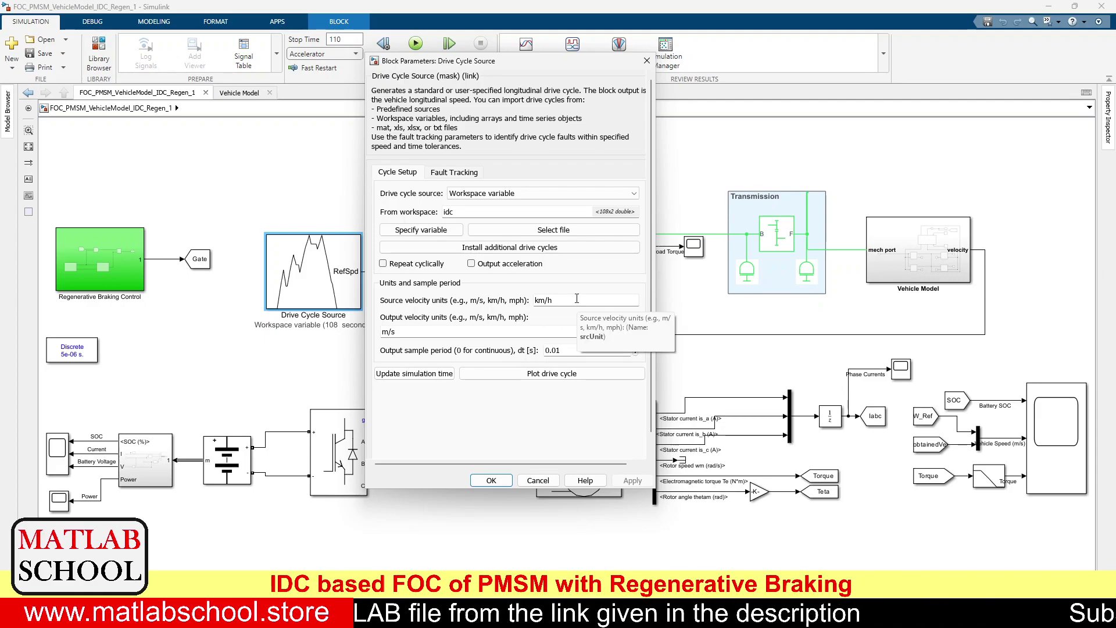
{"action": "left_click", "coordinate": [491, 480]}
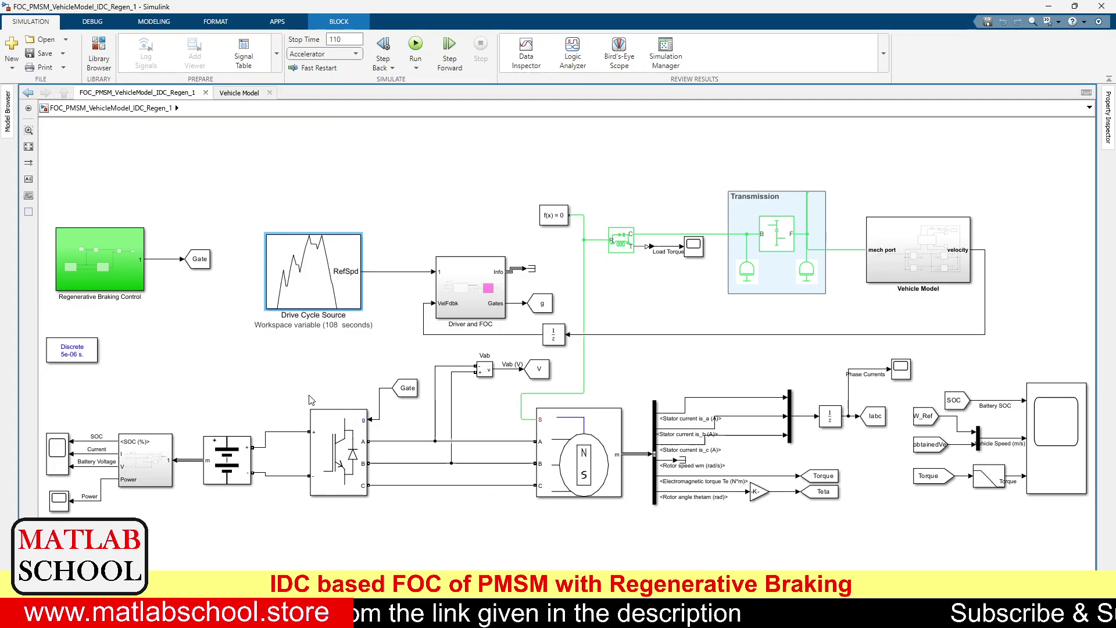
Open the Driver and FOC subsystem and examine the Longitudinal Driver block with its velocity inputs and command outputs
{"action": "double_click", "coordinate": [467, 316]}
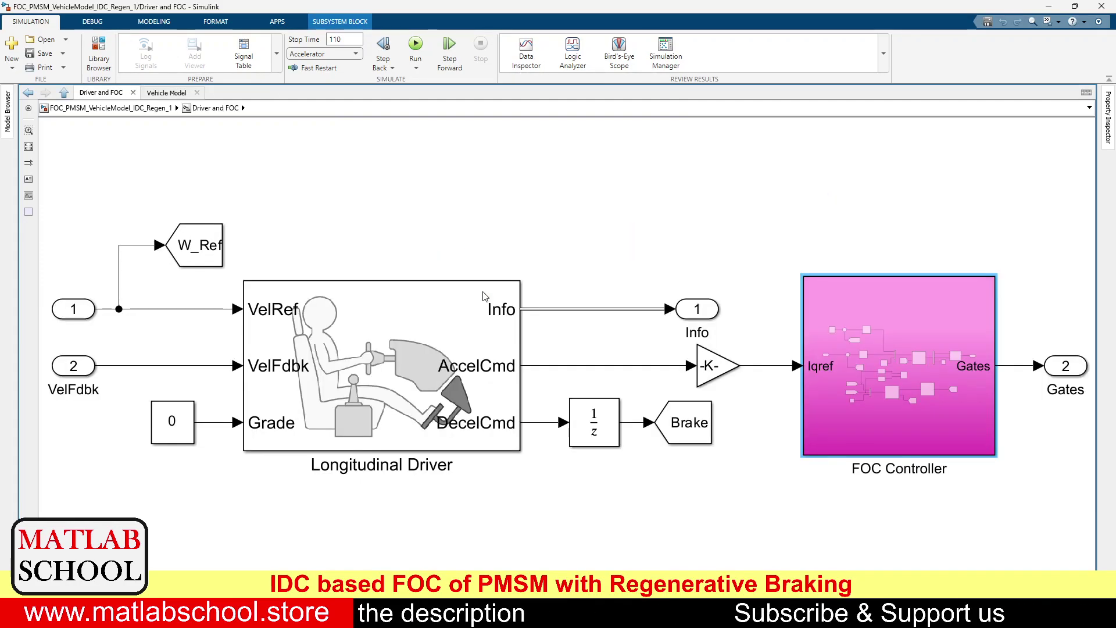
{"action": "left_click", "coordinate": [440, 234]}
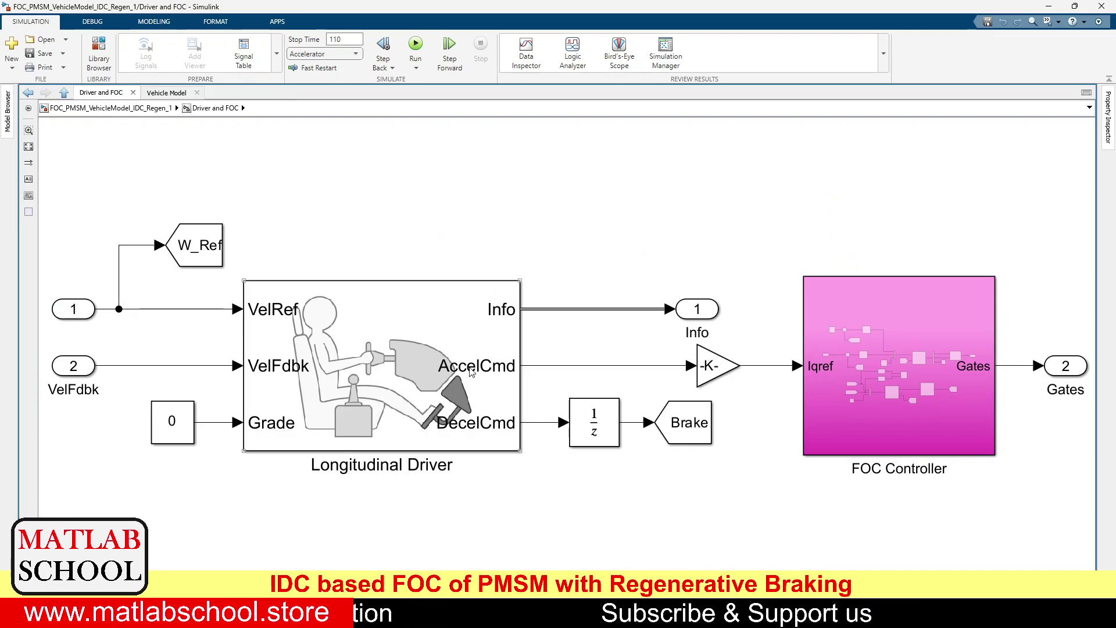
{"action": "left_click", "coordinate": [91, 313]}
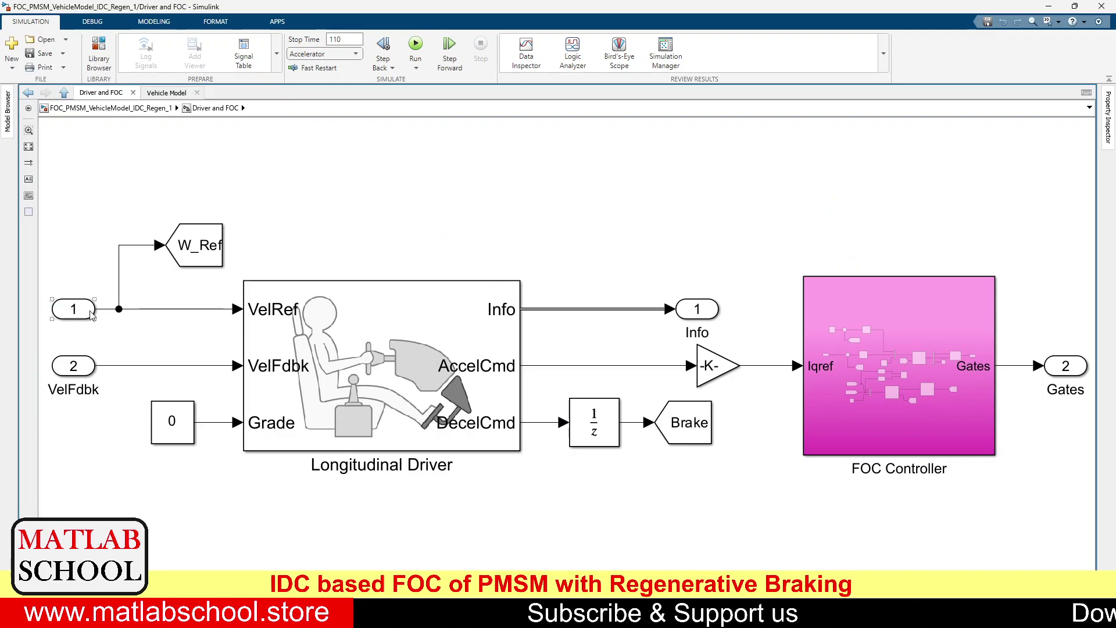
{"action": "left_click", "coordinate": [147, 342]}
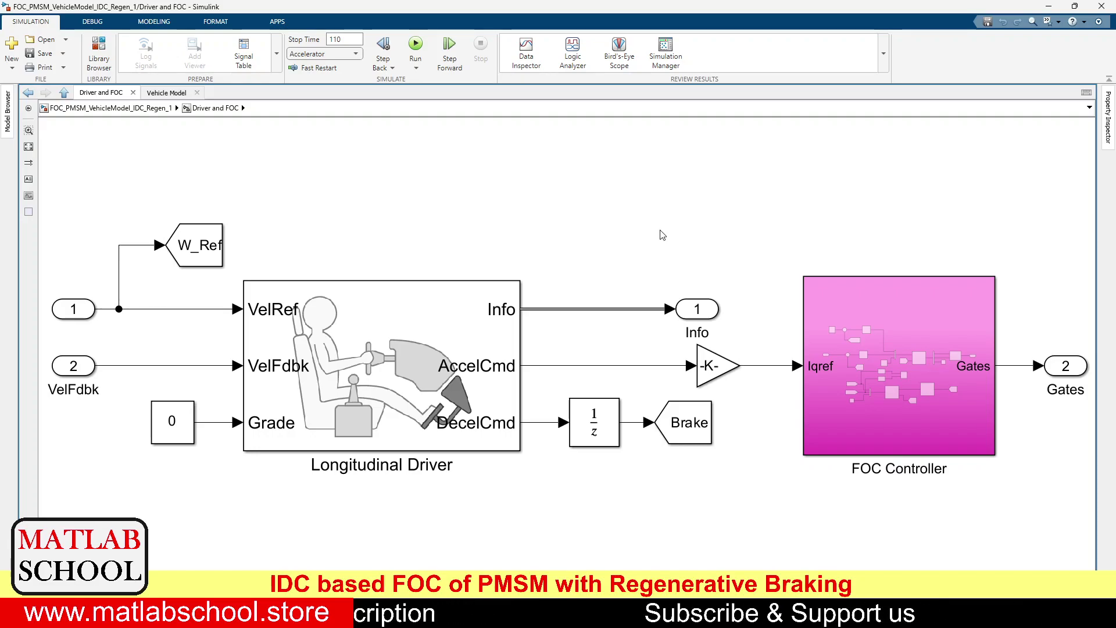
{"action": "left_click", "coordinate": [410, 387]}
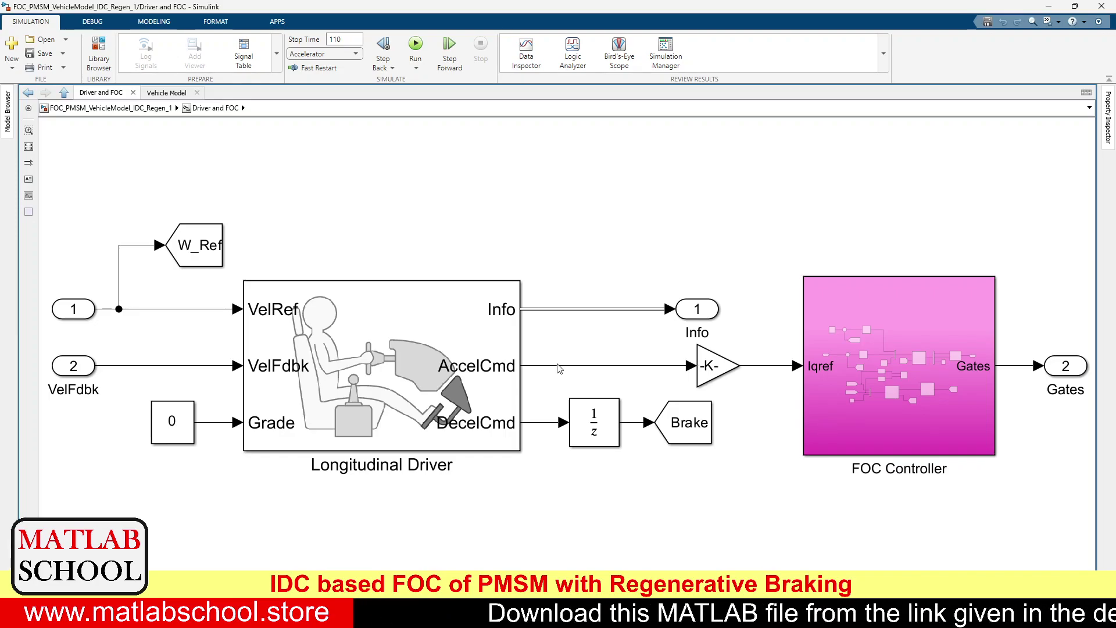
Open the FOC Controller subsystem and examine the zero d-axis current reference and its isd feedback
{"action": "left_click", "coordinate": [888, 388]}
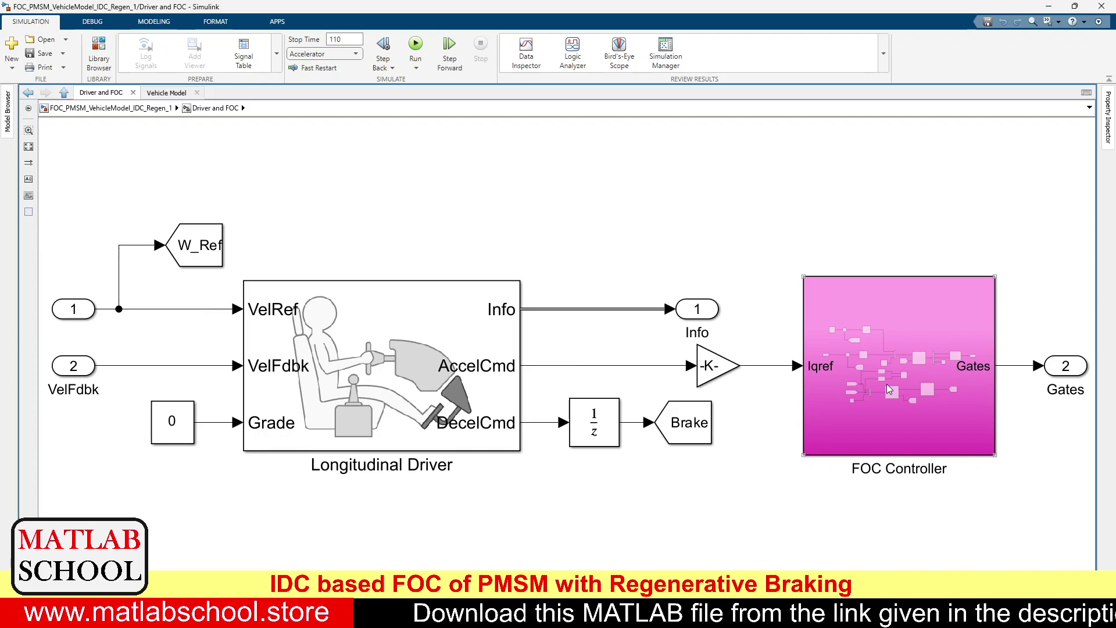
{"action": "double_click", "coordinate": [888, 384]}
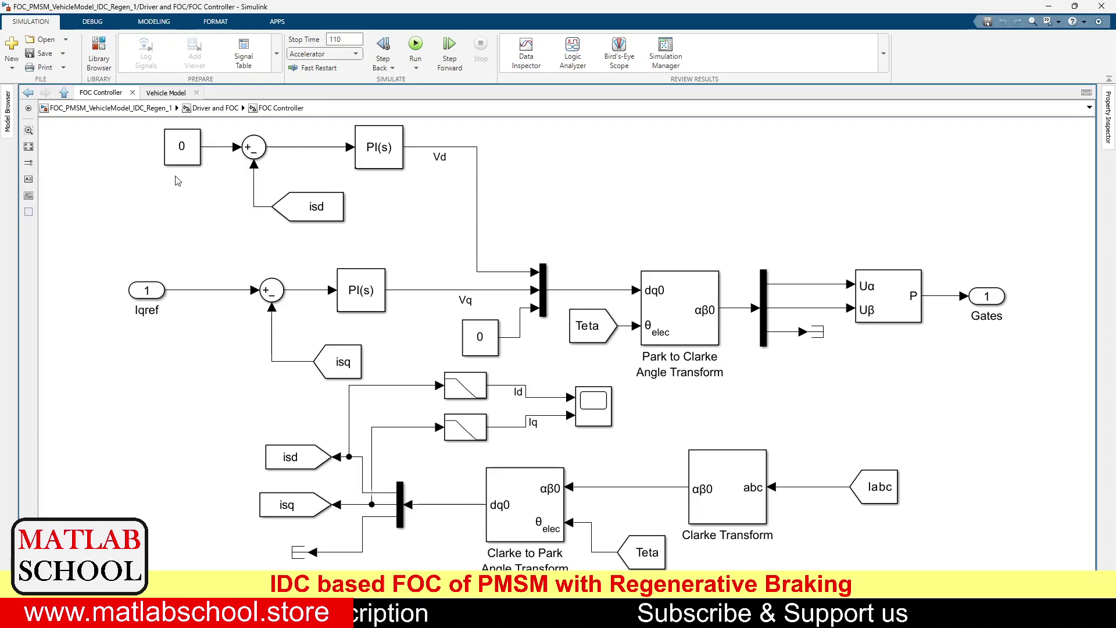
{"action": "left_click", "coordinate": [169, 155]}
{"action": "left_click", "coordinate": [356, 207]}
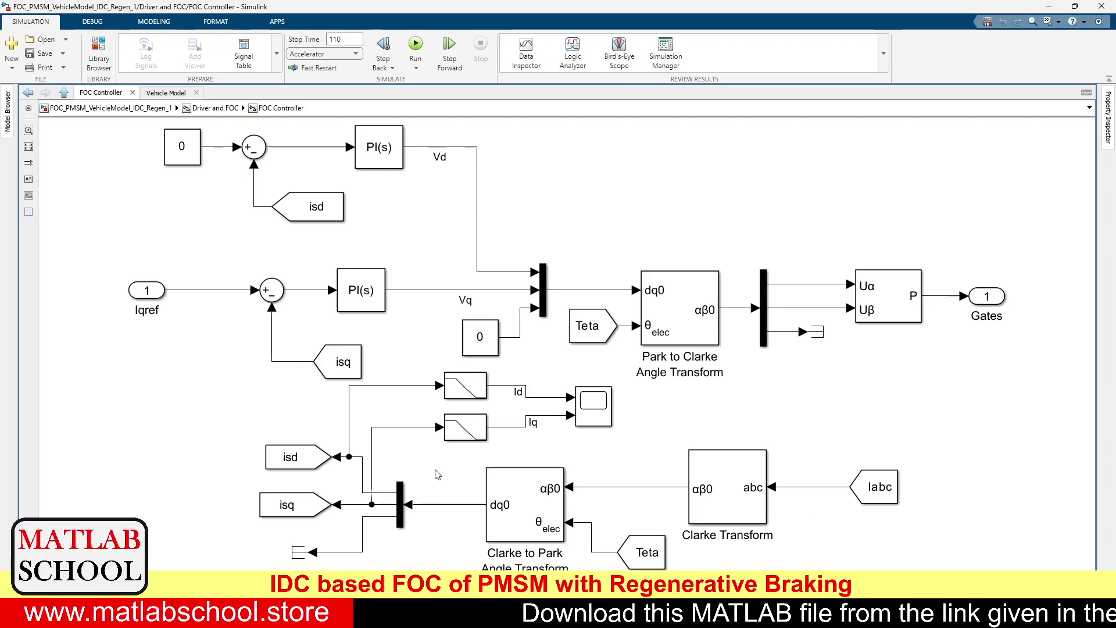
Examine how the Iabc feedback passes through the Clarke Transform and the Clarke to Park Angle Transform
{"action": "left_click", "coordinate": [731, 503]}
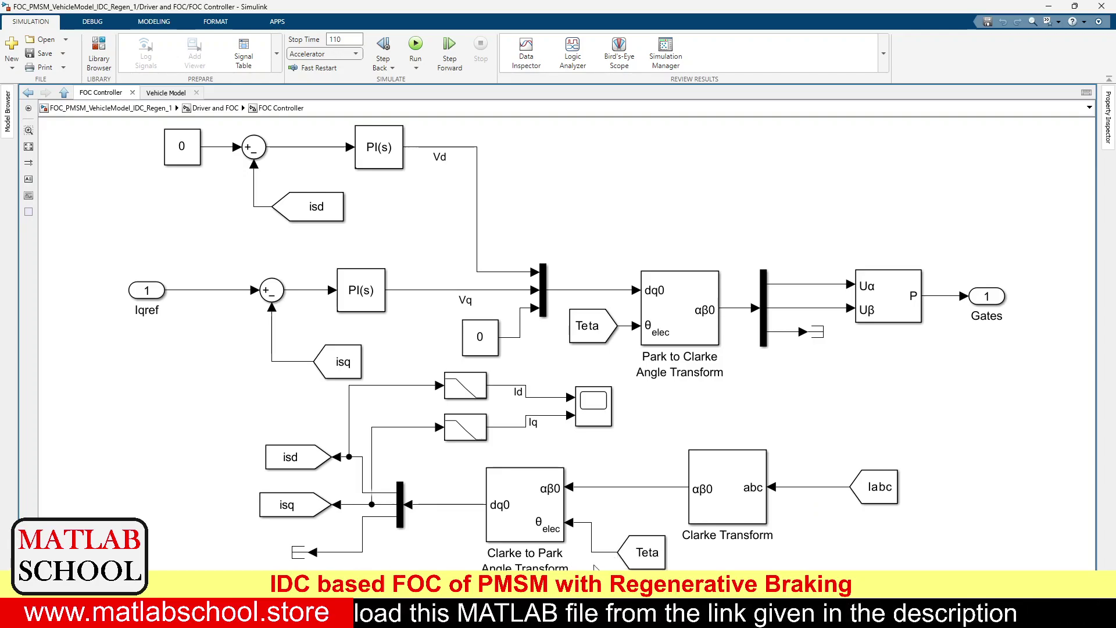
{"action": "left_click", "coordinate": [556, 565]}
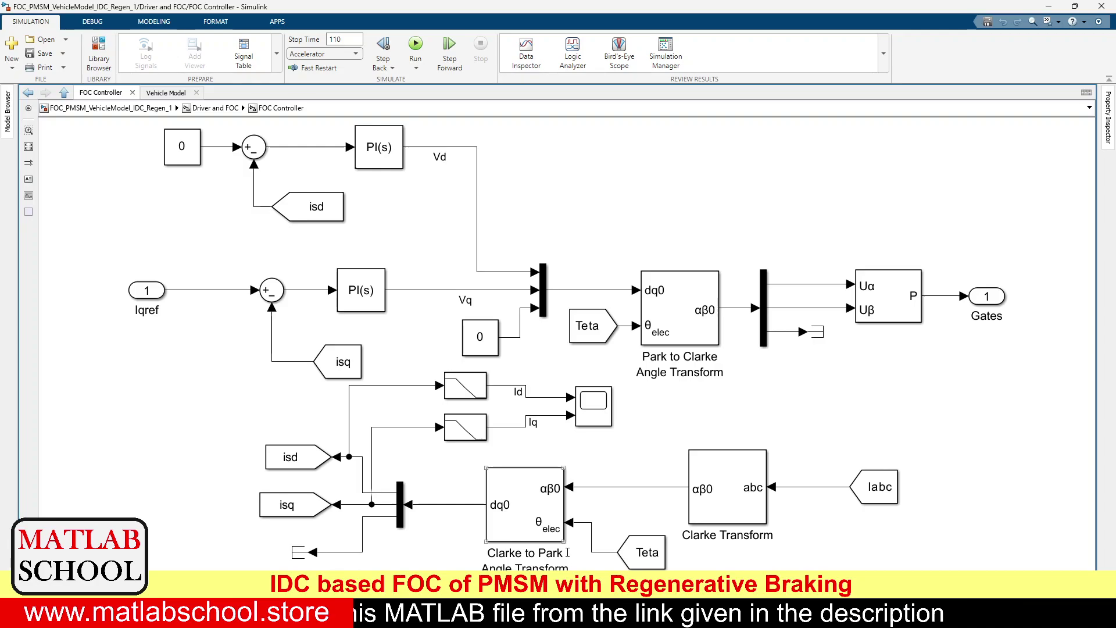
{"action": "left_click", "coordinate": [876, 487]}
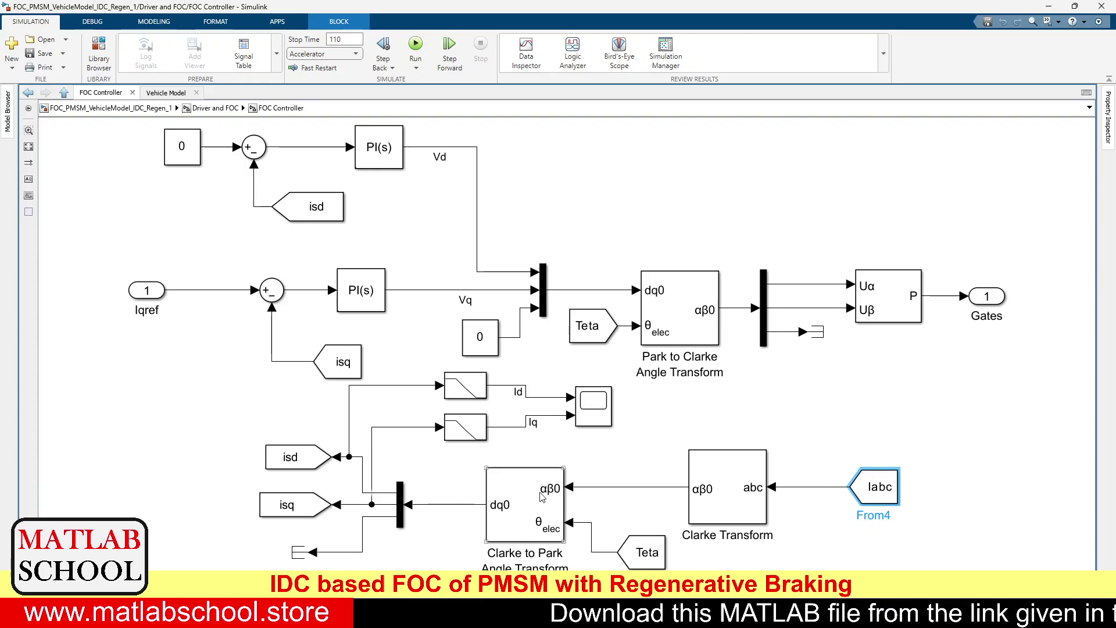
{"action": "left_click", "coordinate": [546, 512]}
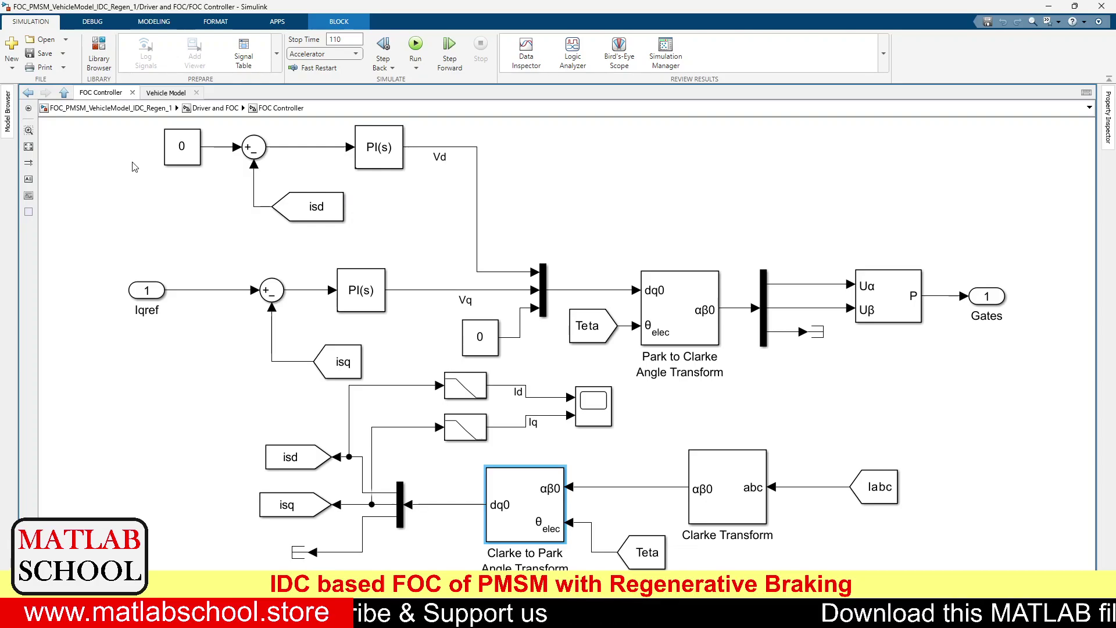
Trace the d-axis current loop through its PI controller, the Park to Clarke Angle Transform and the SVPWM Generator
{"action": "left_click", "coordinate": [182, 152]}
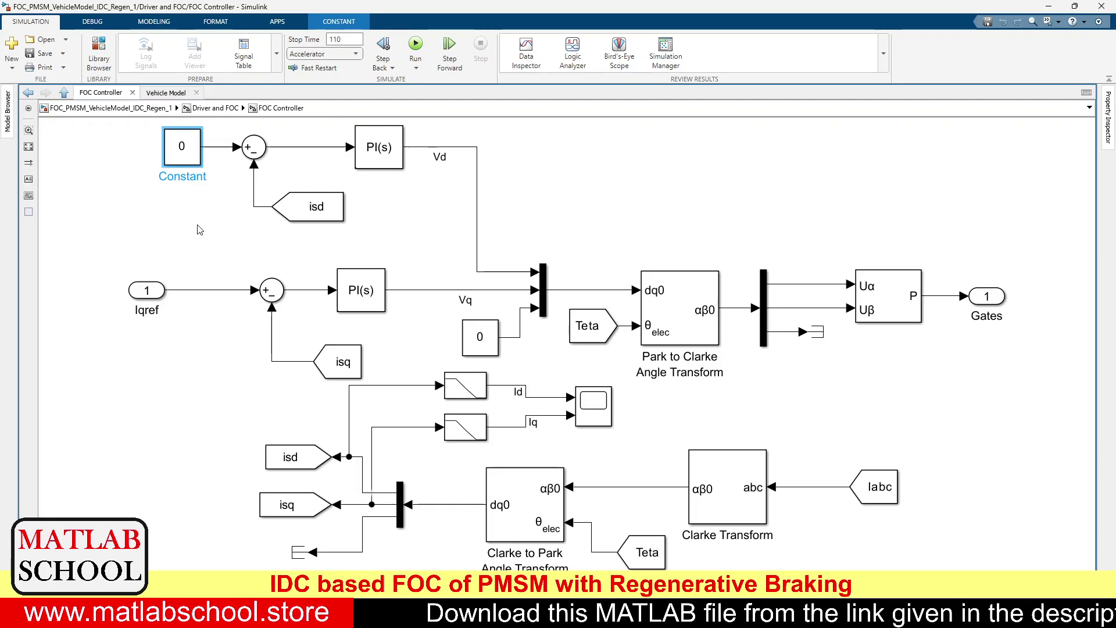
{"action": "left_click", "coordinate": [280, 211]}
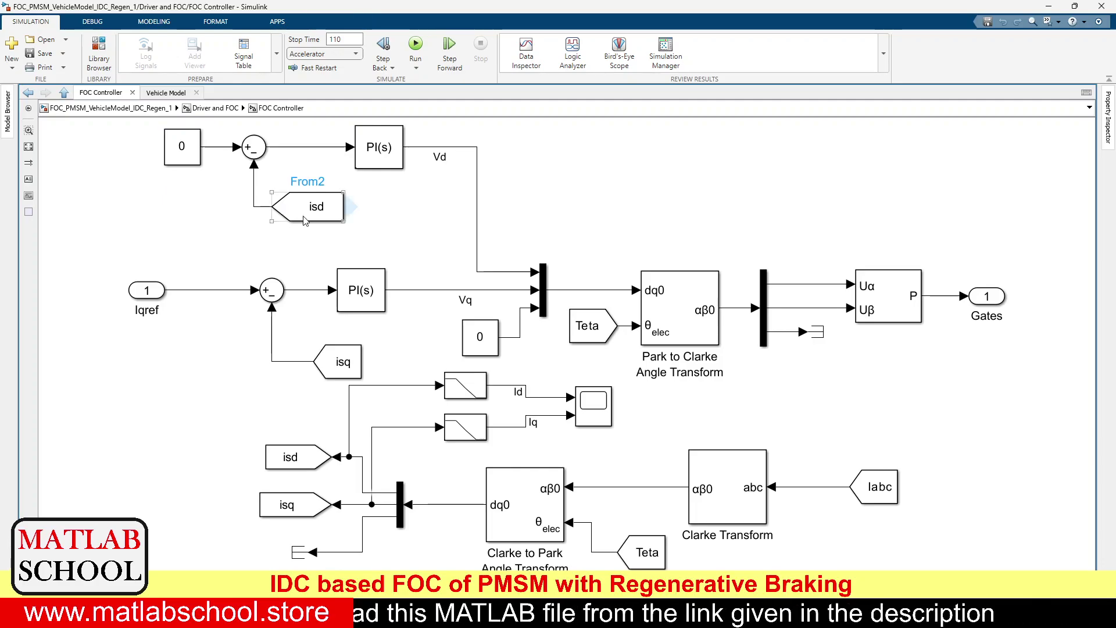
{"action": "left_click", "coordinate": [308, 155]}
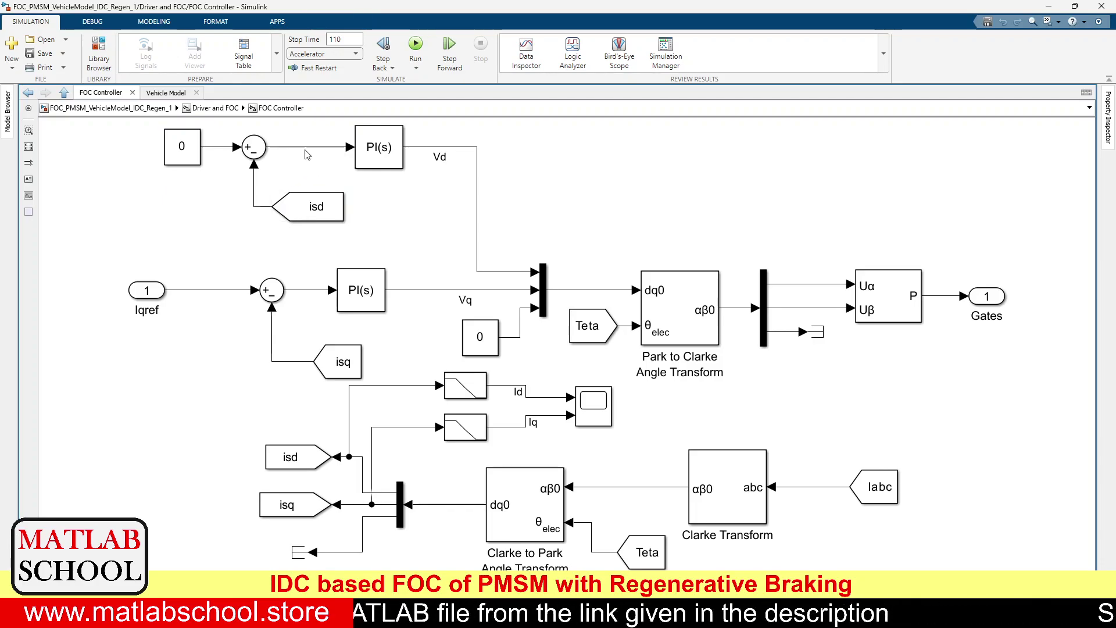
{"action": "left_click", "coordinate": [382, 160]}
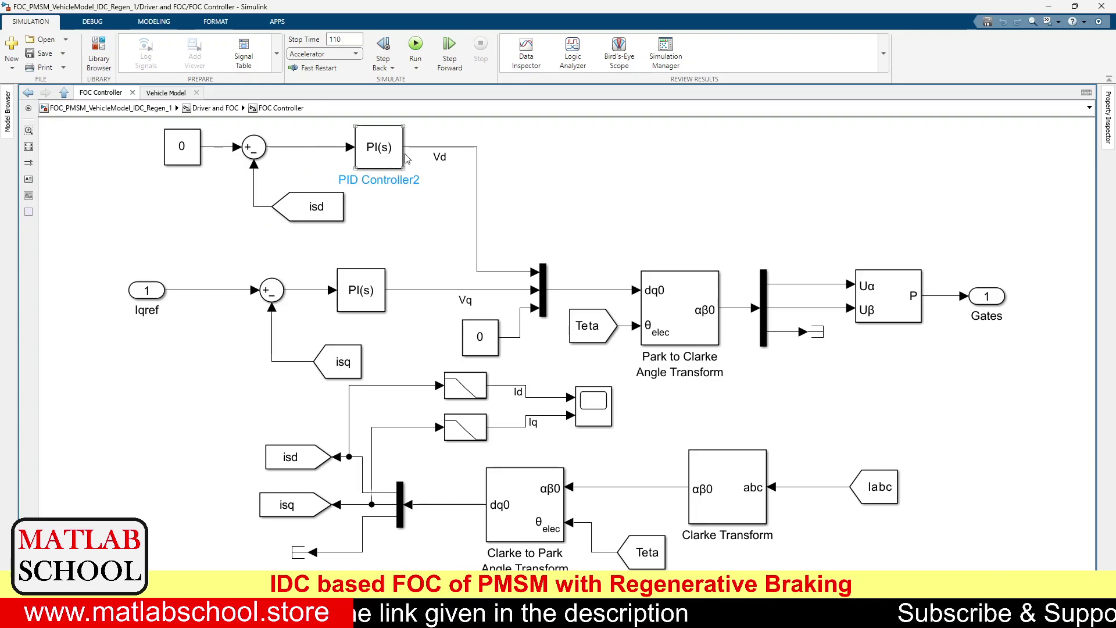
{"action": "left_click", "coordinate": [434, 181]}
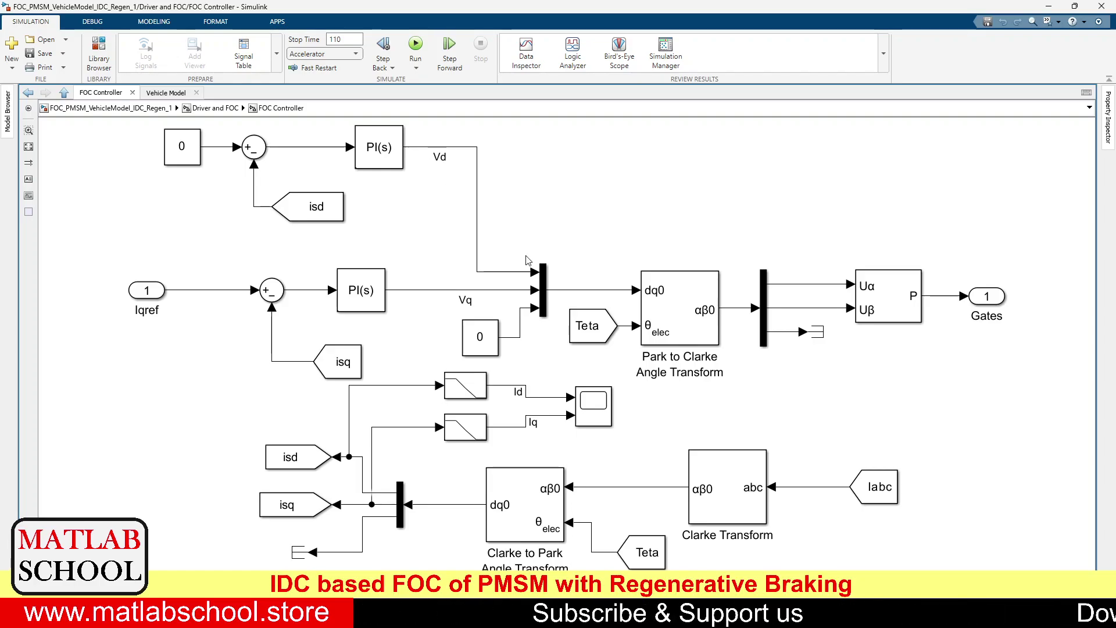
{"action": "left_click", "coordinate": [695, 296]}
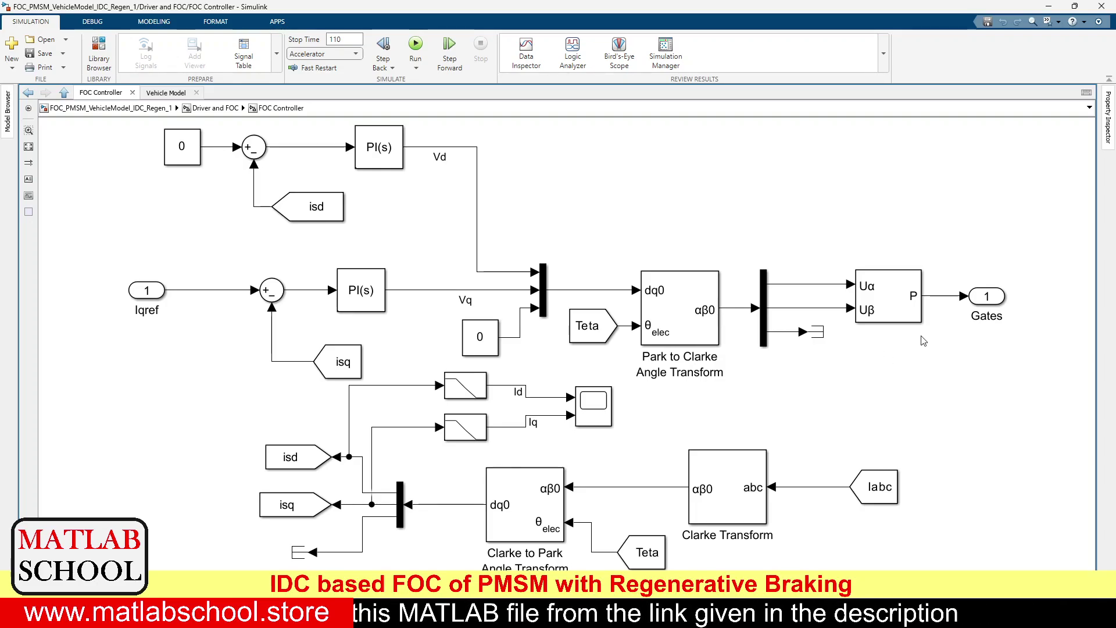
{"action": "left_click", "coordinate": [890, 279]}
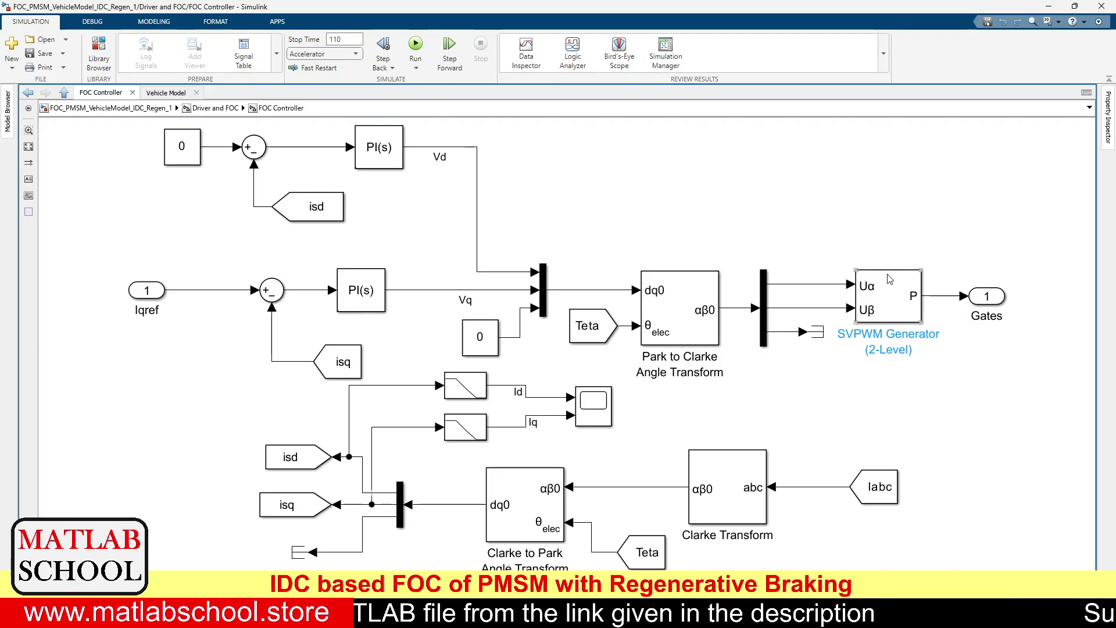
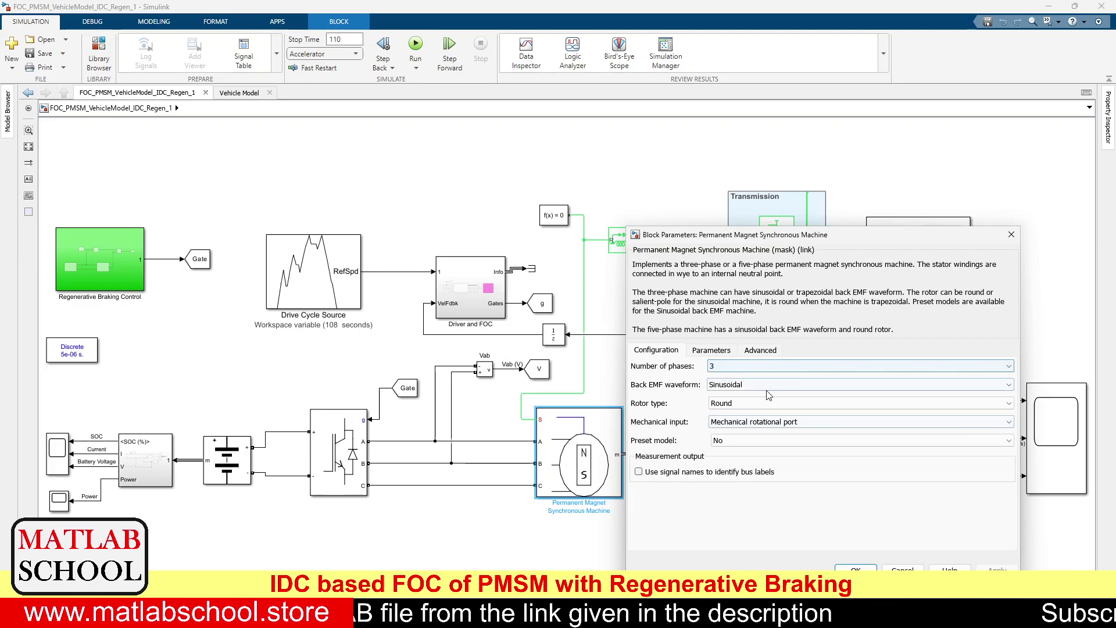
Close the Permanent Magnet Synchronous Machine parameters and examine the load torque sensor and the Transmission section
{"action": "key", "text": "Escape"}
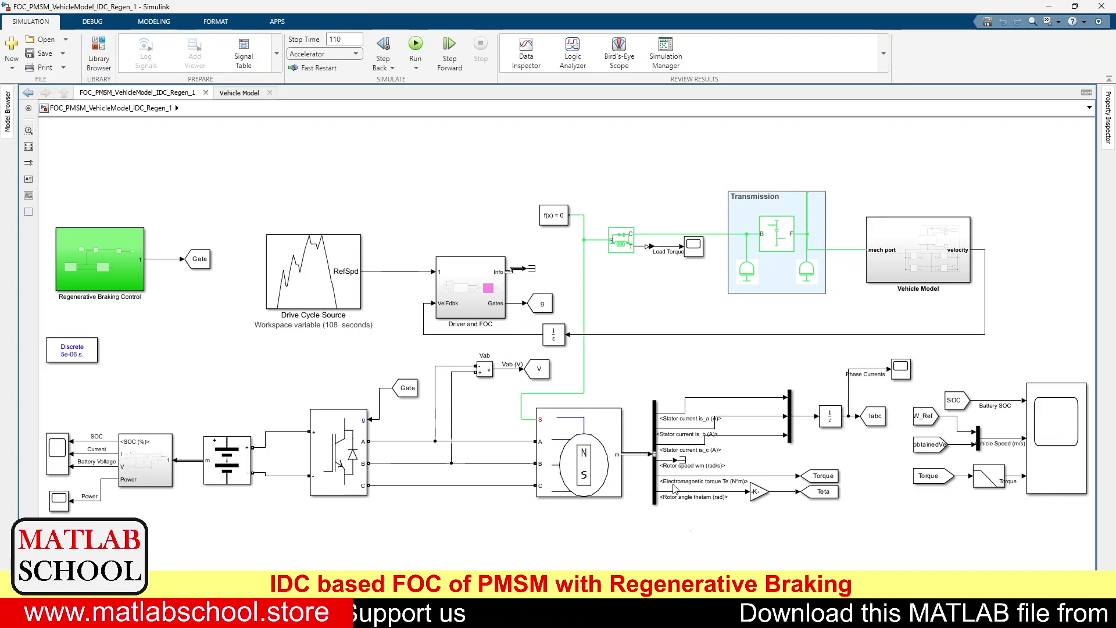
{"action": "left_click", "coordinate": [626, 240]}
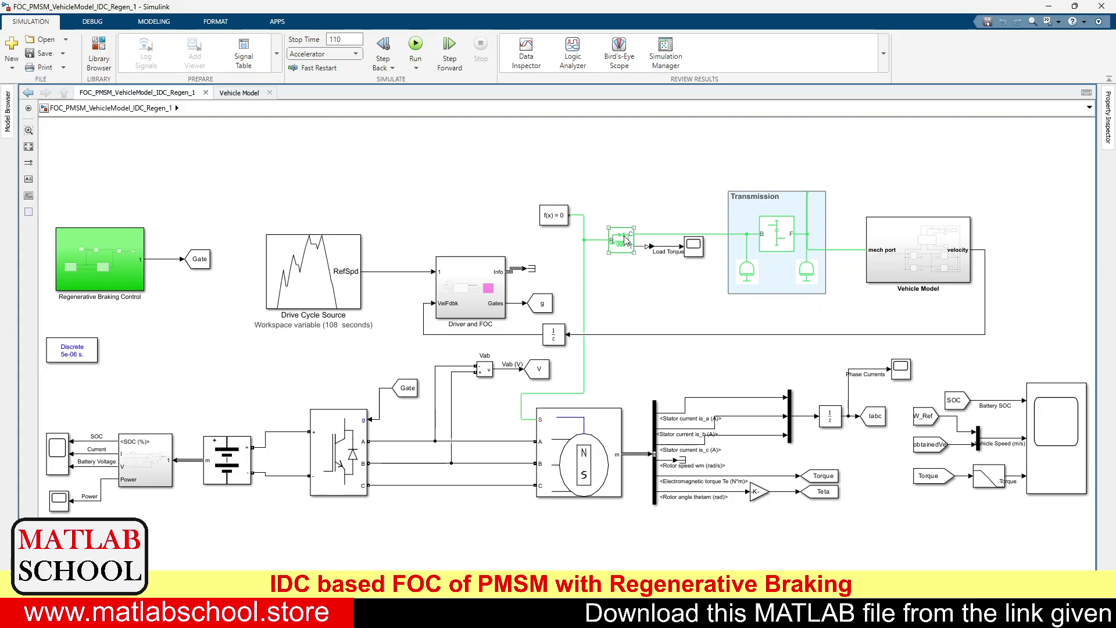
{"action": "left_click", "coordinate": [816, 283]}
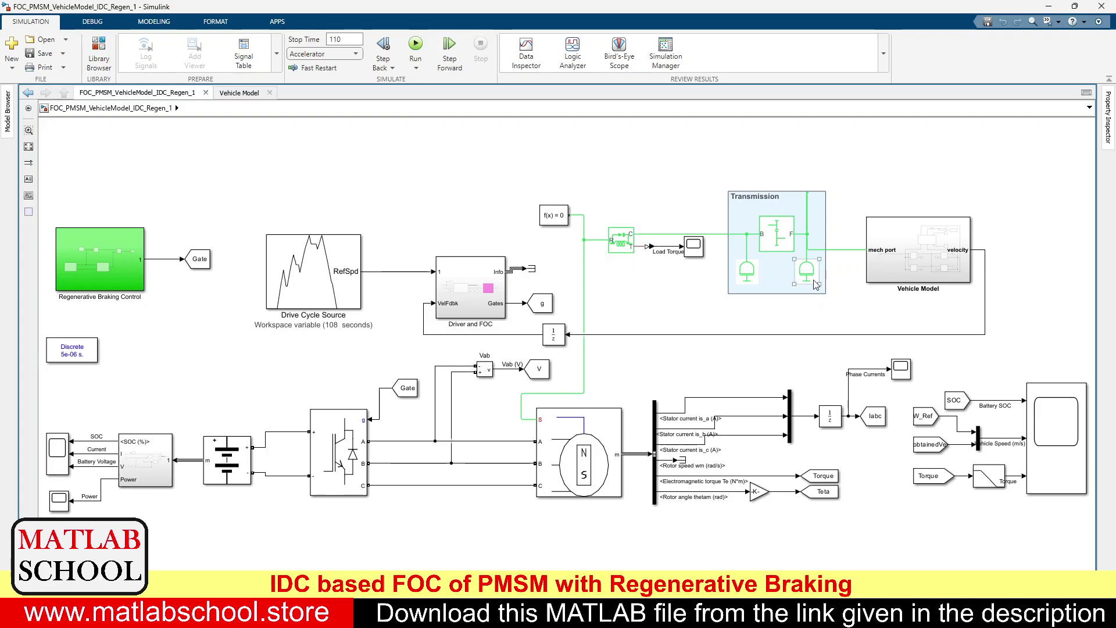
Open the Vehicle Model subsystem, examine its front and rear tires and the Vehicle Body, and return to the top-level model
{"action": "double_click", "coordinate": [907, 243]}
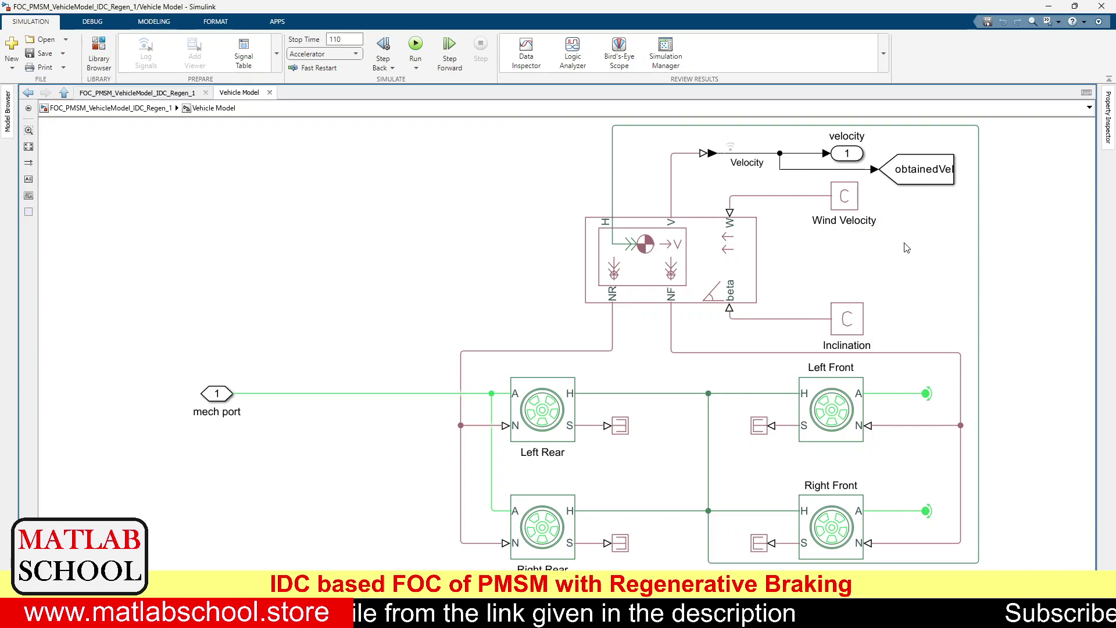
{"action": "left_click", "coordinate": [837, 410]}
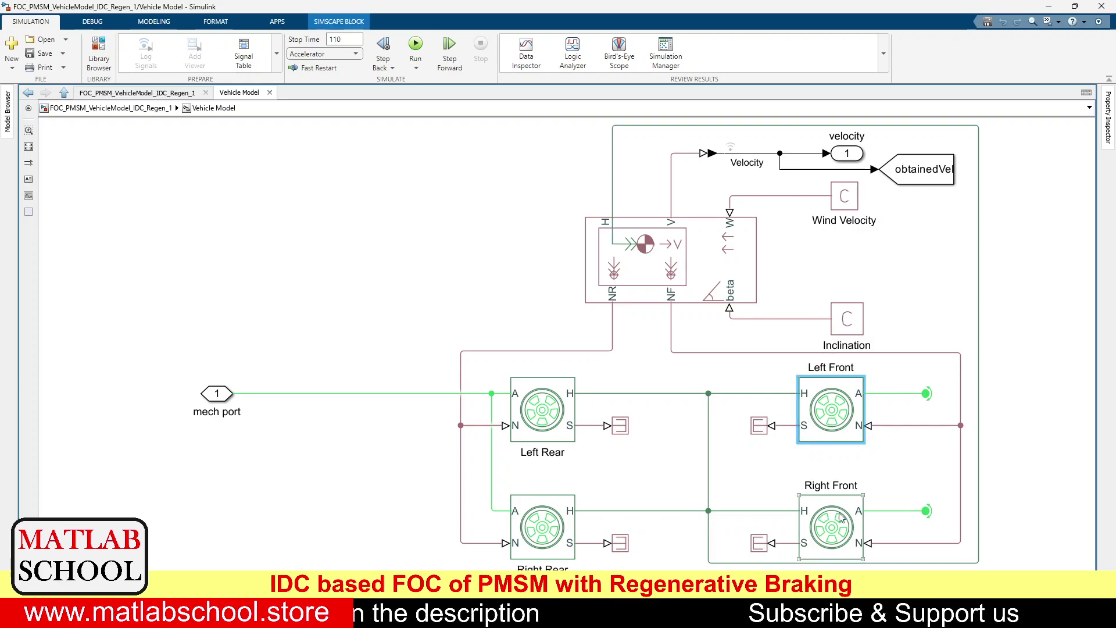
{"action": "left_click", "coordinate": [543, 526]}
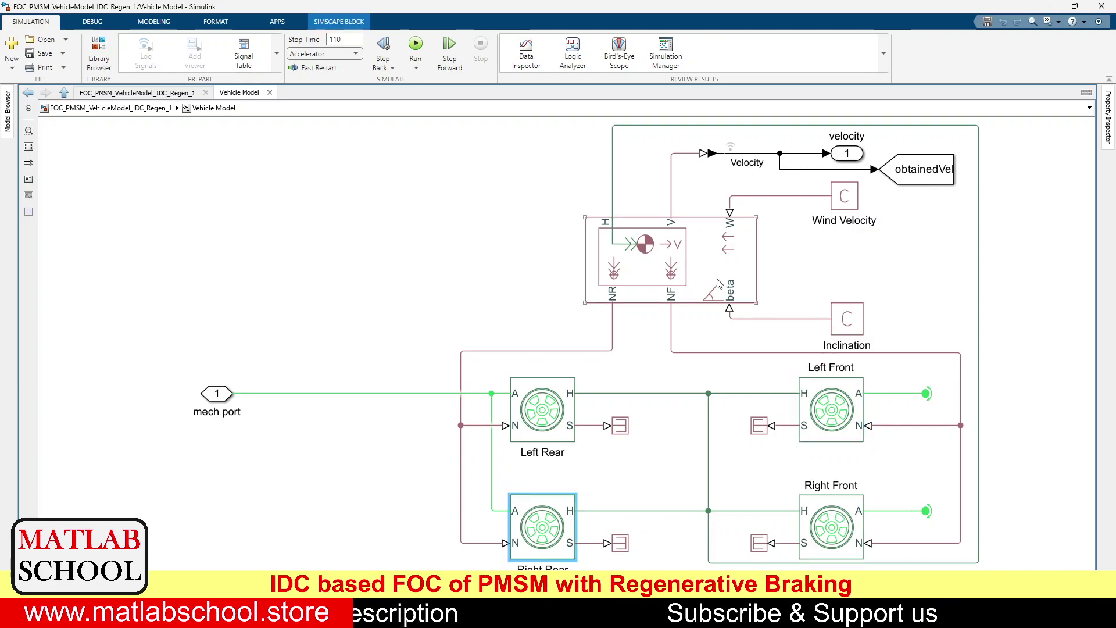
{"action": "left_click", "coordinate": [726, 256]}
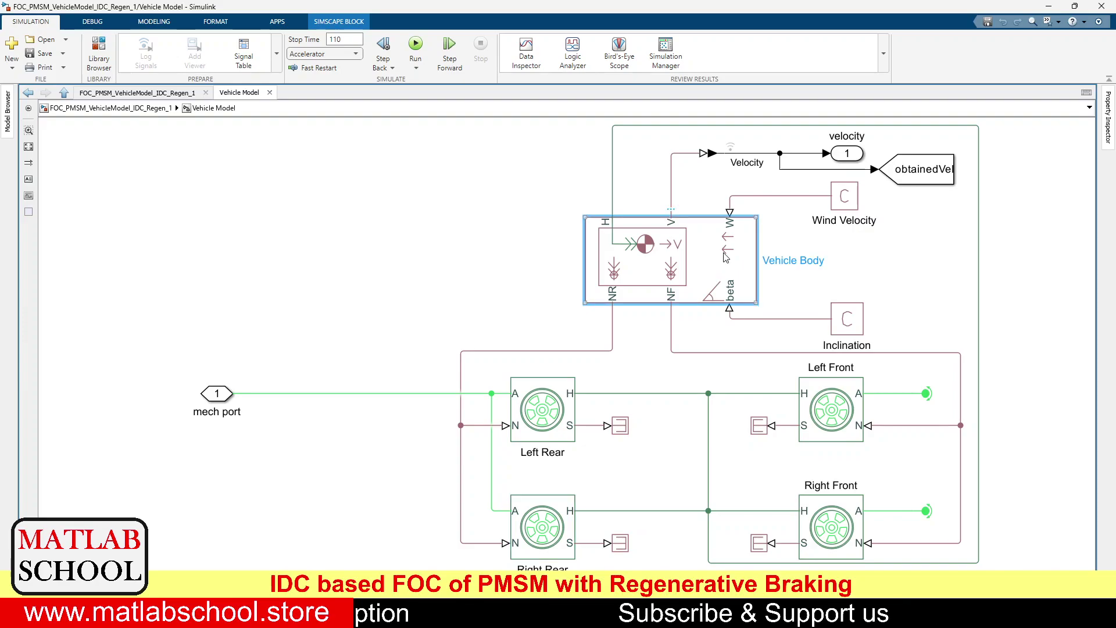
{"action": "key", "text": "Escape"}
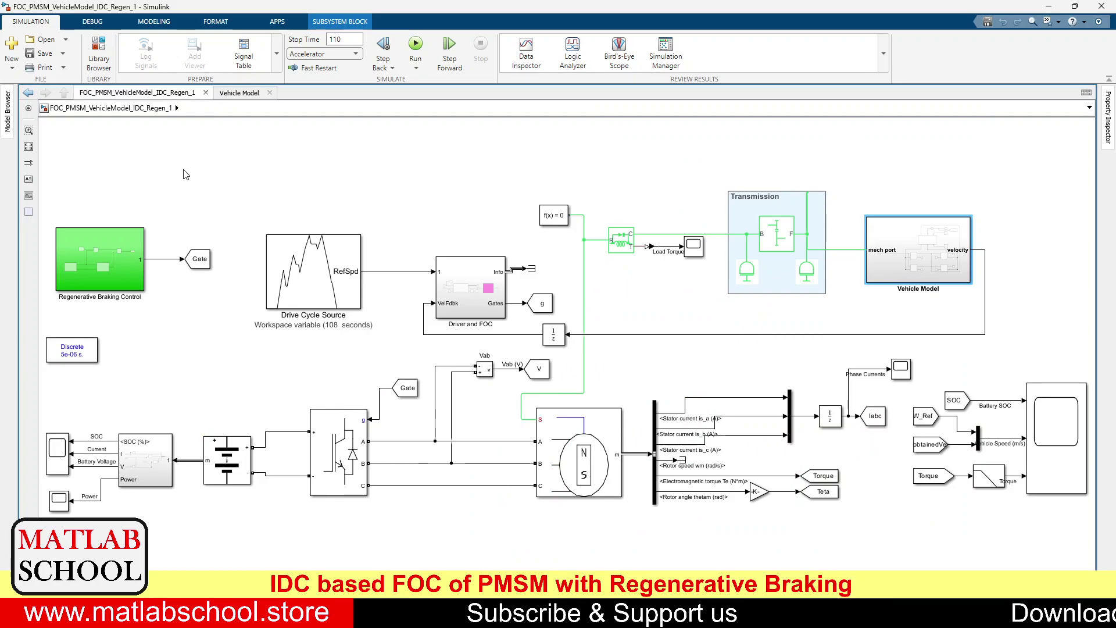
Review the Battery block's type, nominal voltage, rated capacity and initial state of charge
{"action": "double_click", "coordinate": [227, 459]}
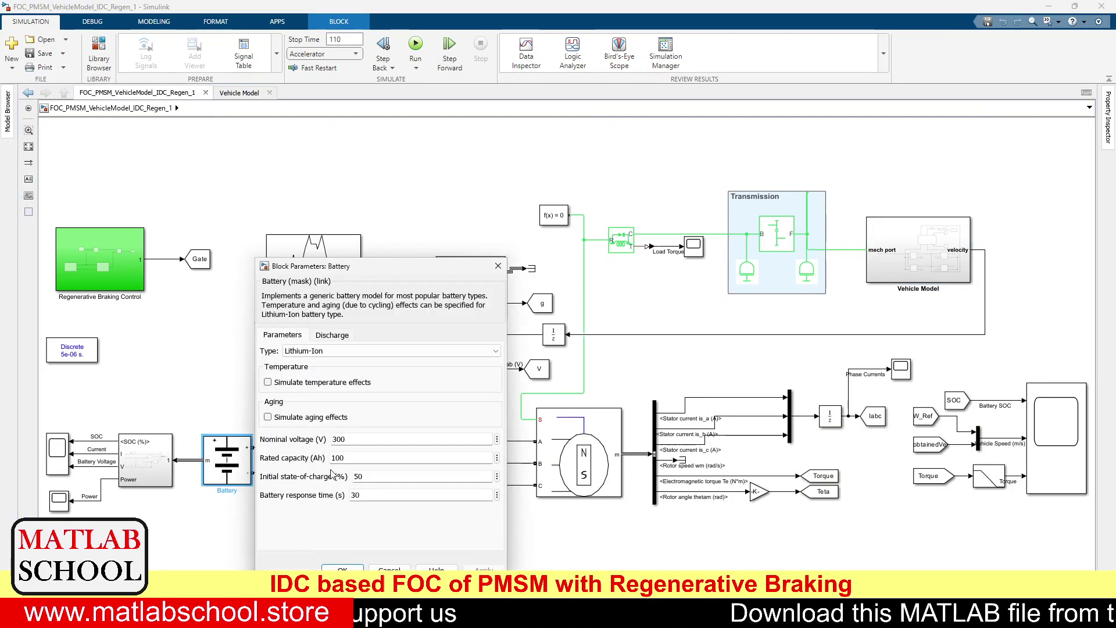
{"action": "left_click", "coordinate": [344, 568]}
Inspect the Regenerative Braking Control logic and the battery measurement subsystem with its SOC, current, voltage and power outputs
{"action": "double_click", "coordinate": [96, 272]}
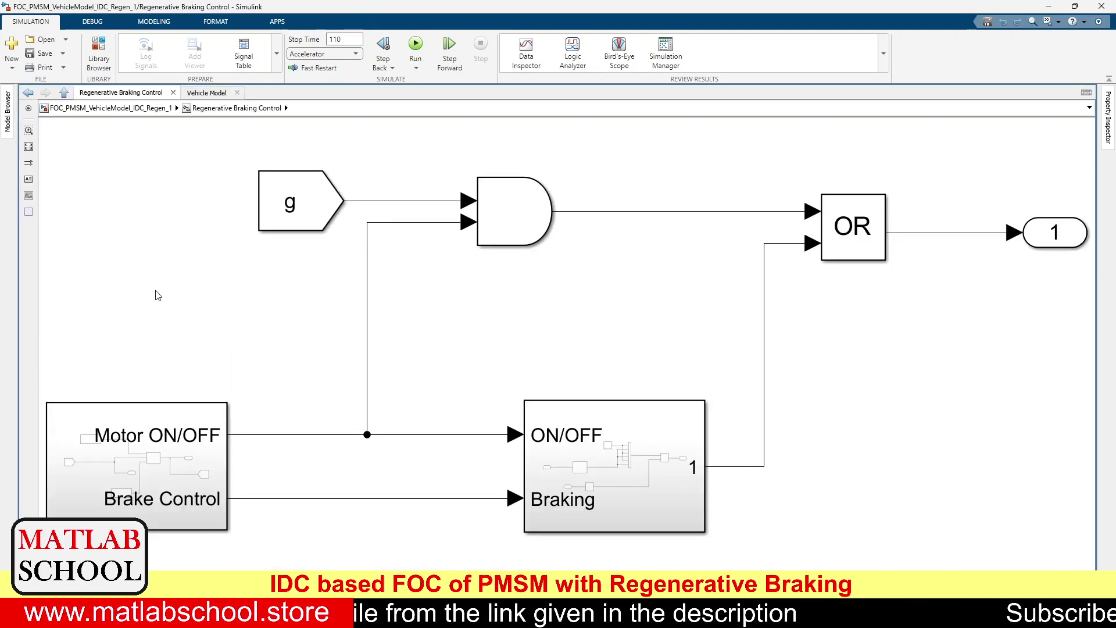
{"action": "double_click", "coordinate": [199, 407]}
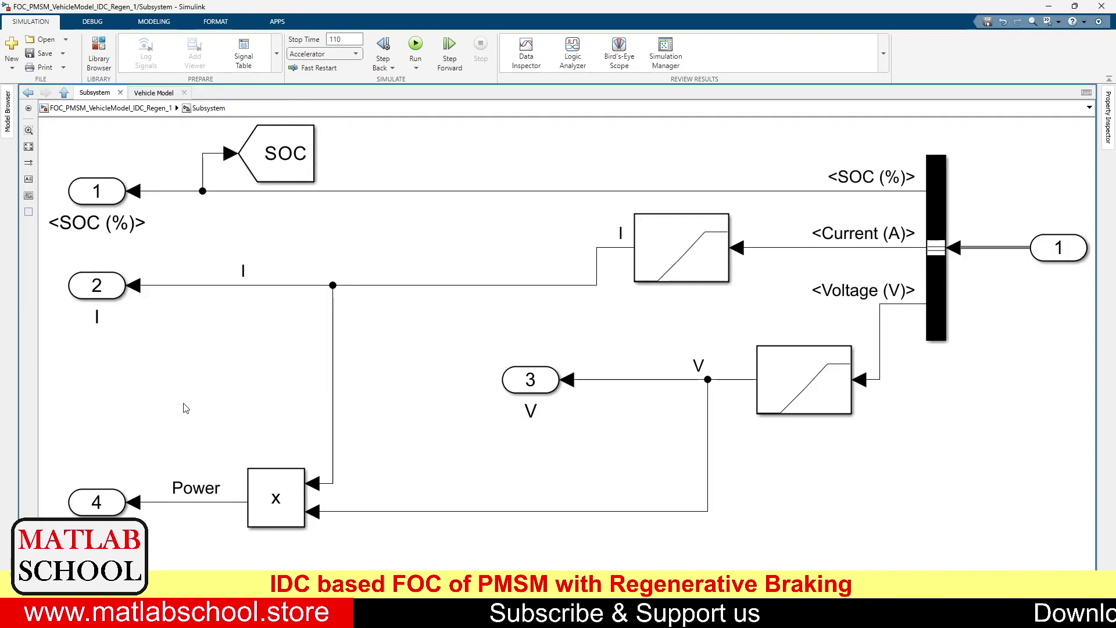
{"action": "left_click", "coordinate": [98, 199]}
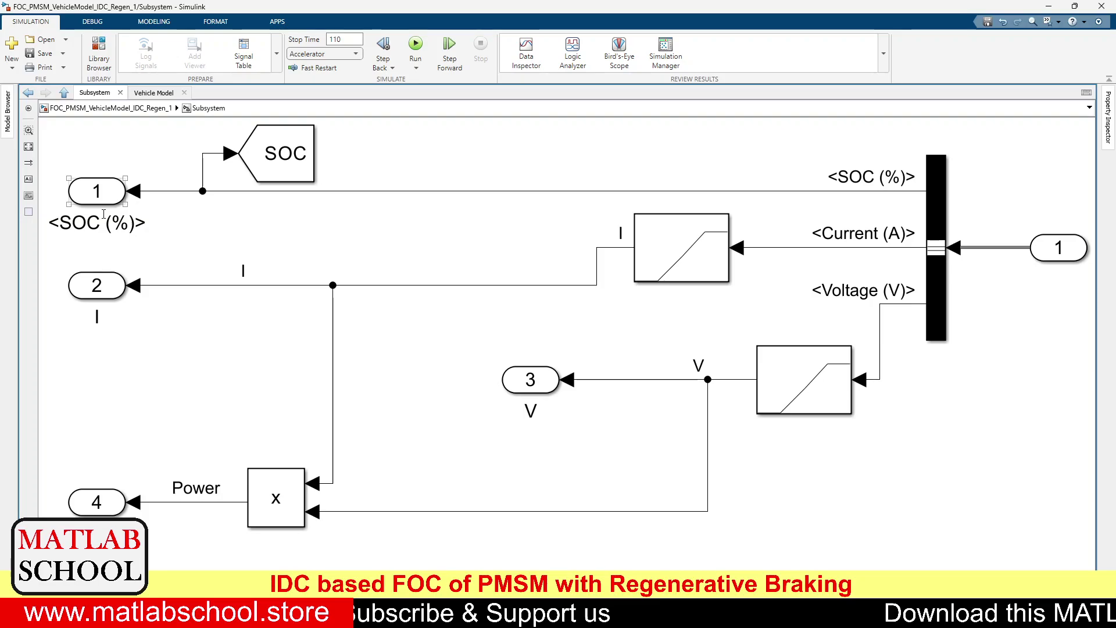
Leave the battery measurement subsystem and return to the top-level vehicle model
{"action": "left_click", "coordinate": [184, 134]}
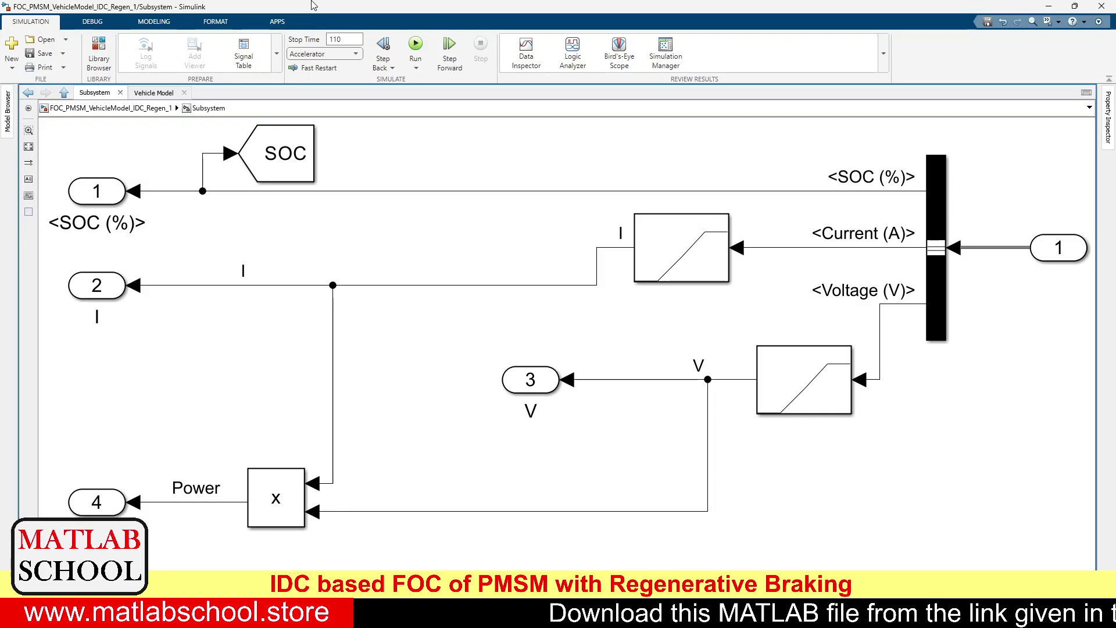
{"action": "key", "text": "Escape"}
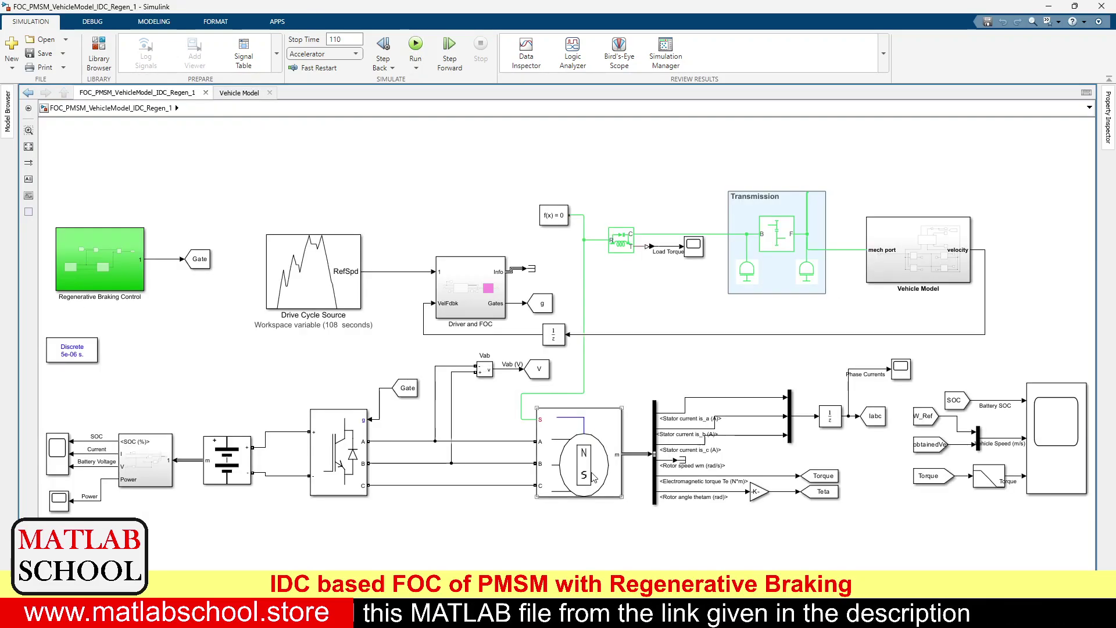
{"action": "left_click", "coordinate": [328, 360]}
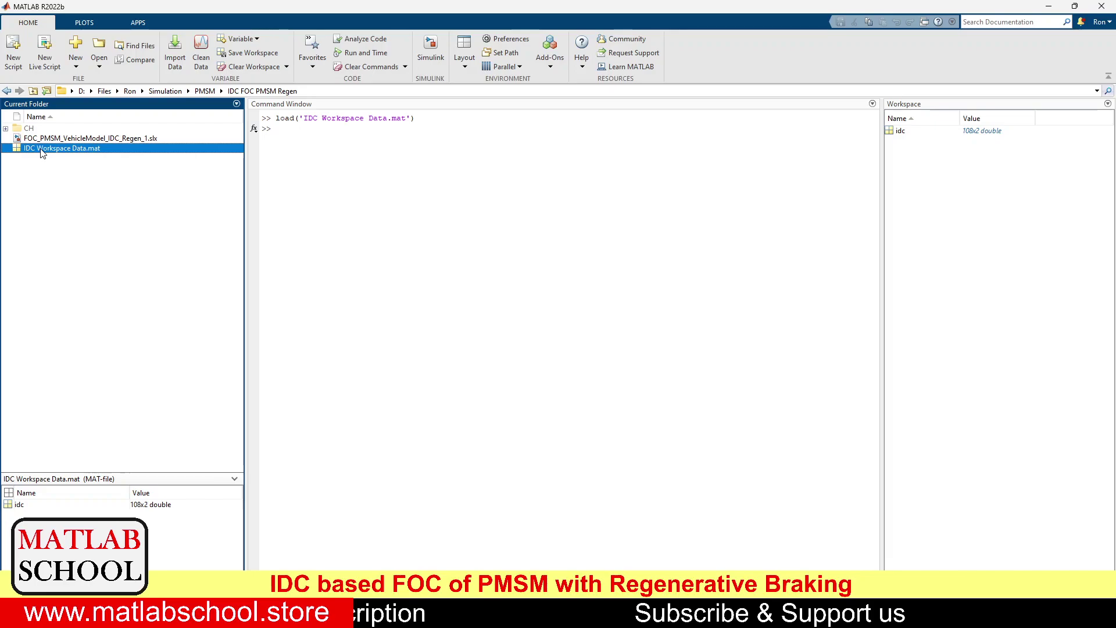
Switch to MATLAB, load IDC Workspace Data.mat into the workspace, and return to the Simulink model
{"action": "double_click", "coordinate": [42, 150]}
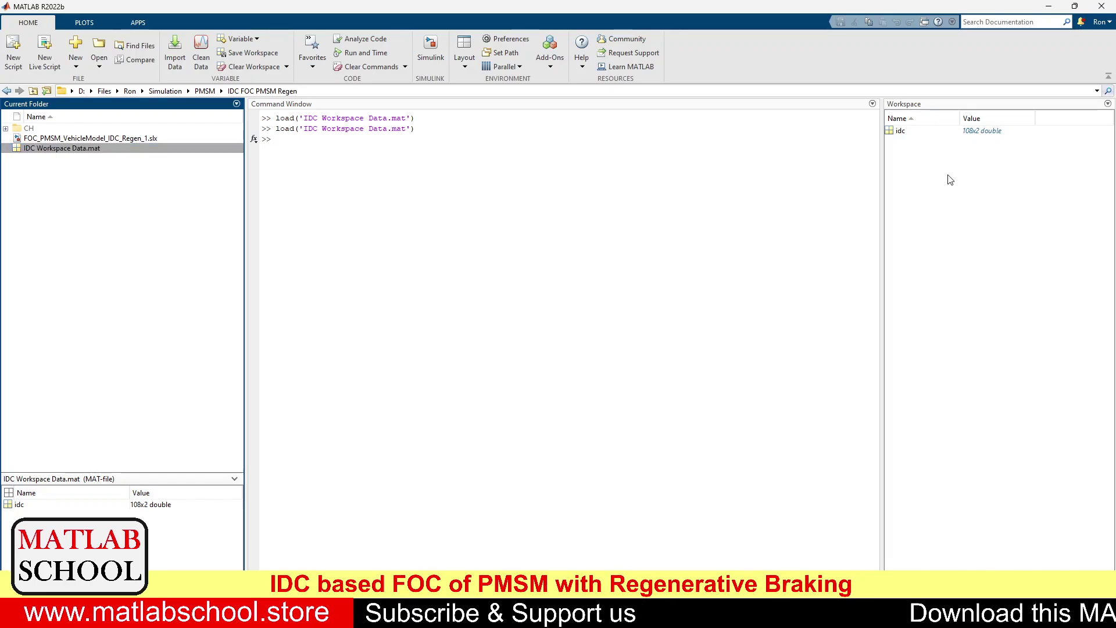
{"action": "left_click", "coordinate": [902, 160]}
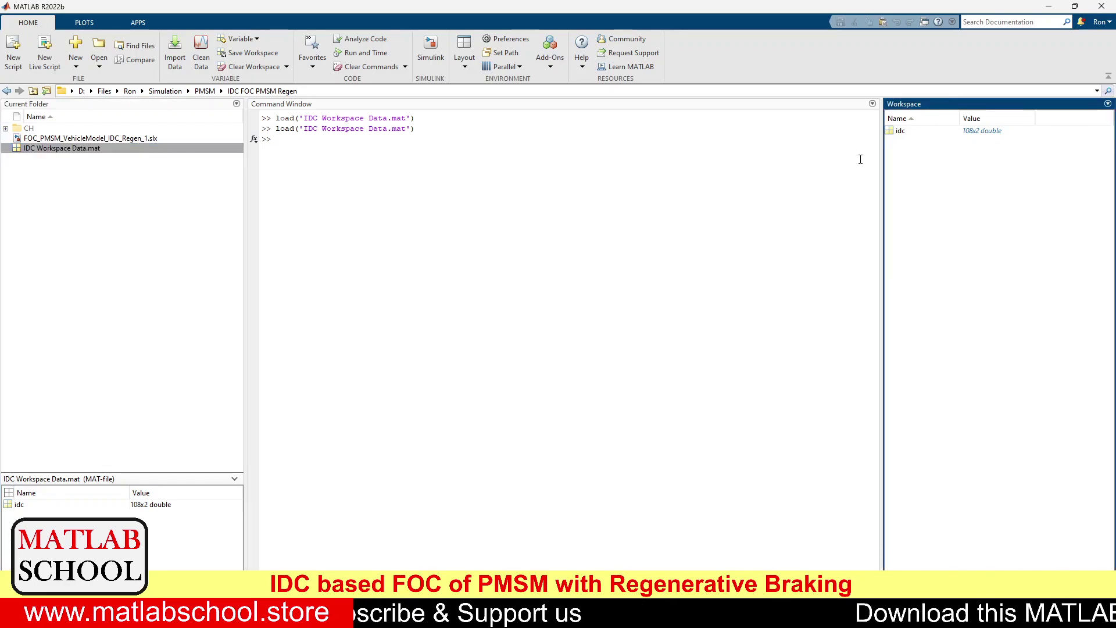
{"action": "mouse_move", "coordinate": [608, 616]}
{"action": "left_click", "coordinate": [529, 535]}
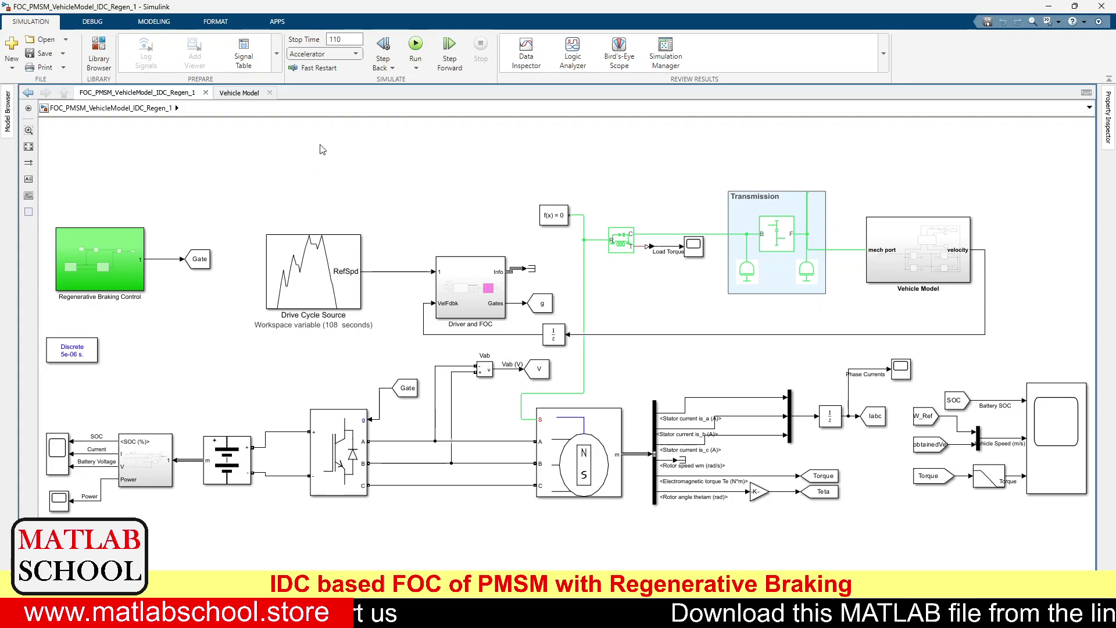
Run the vehicle model simulation and point out the Torque signal feeding the results scope
{"action": "left_click", "coordinate": [423, 48]}
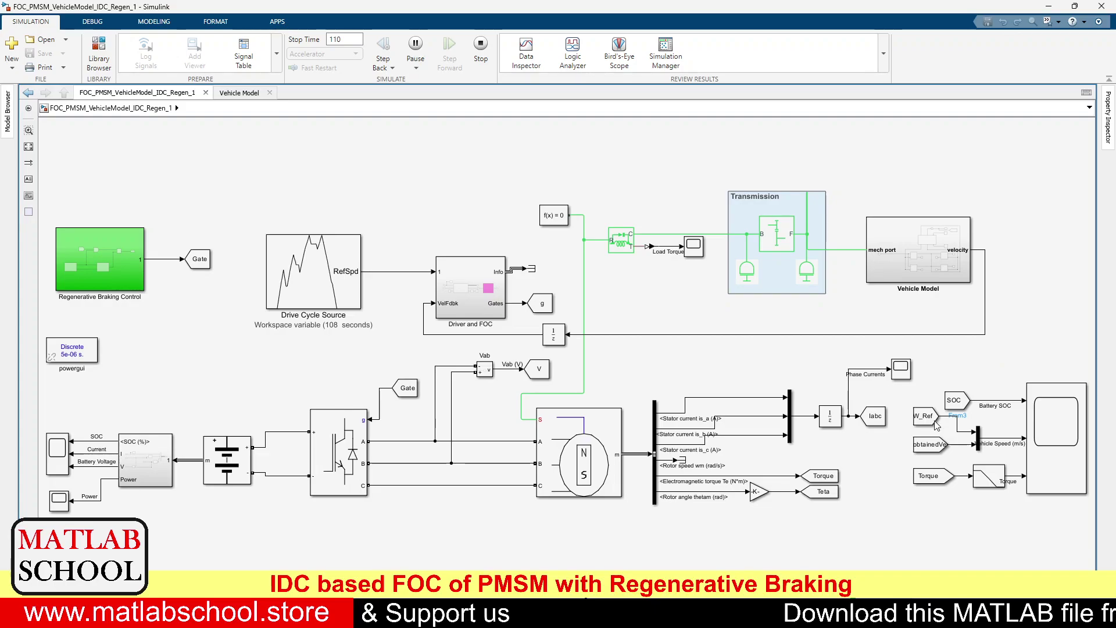
{"action": "left_click", "coordinate": [928, 475]}
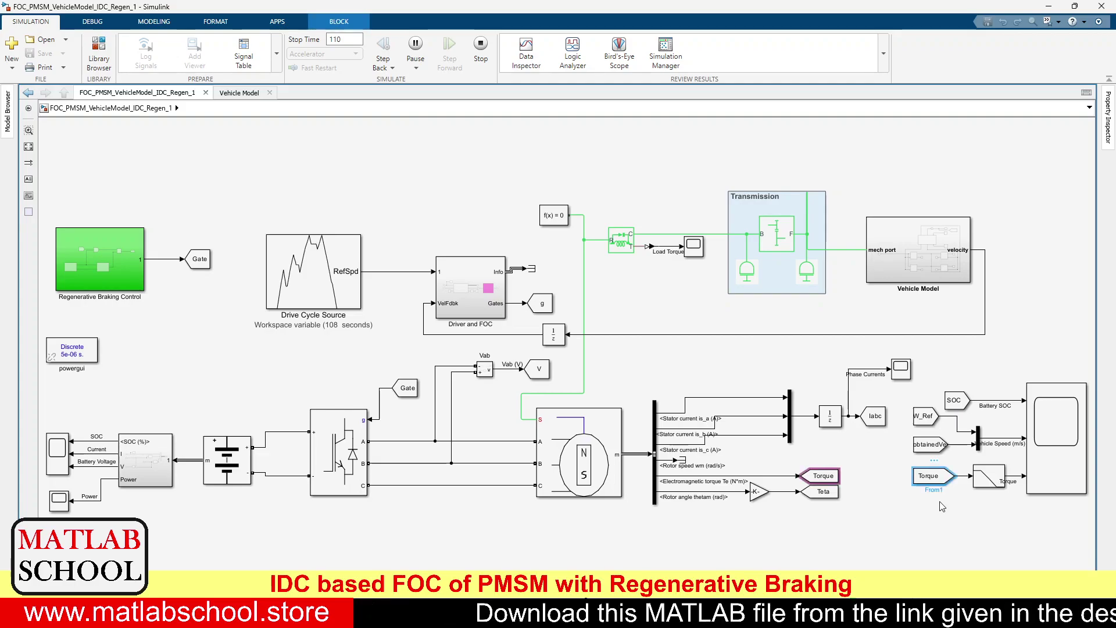
{"action": "left_click", "coordinate": [185, 425]}
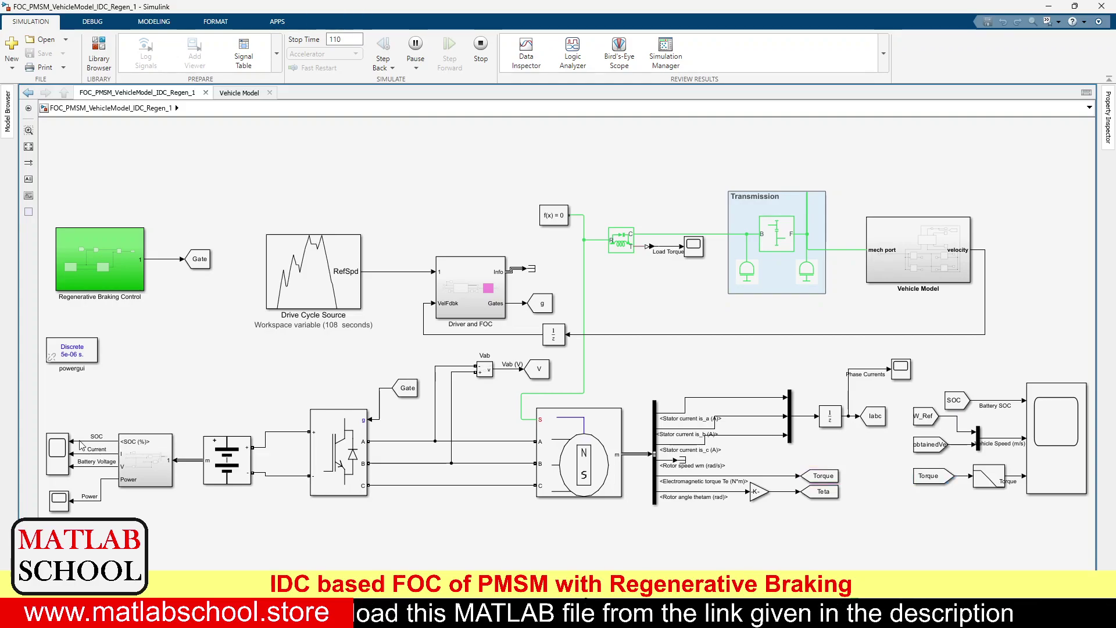